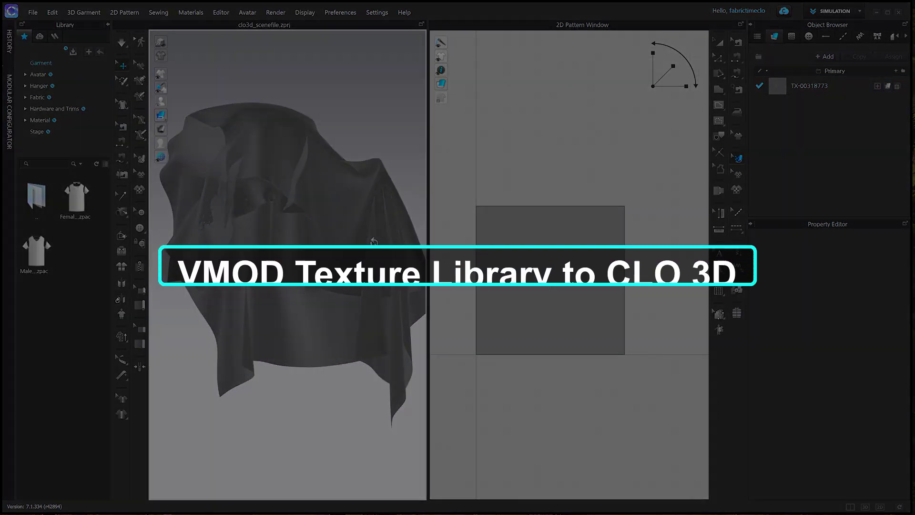
# Step: Choose PD-00318773_BASE as the texture image for fabric TX-00318773 on the draped pattern
pyautogui.click(551, 276)
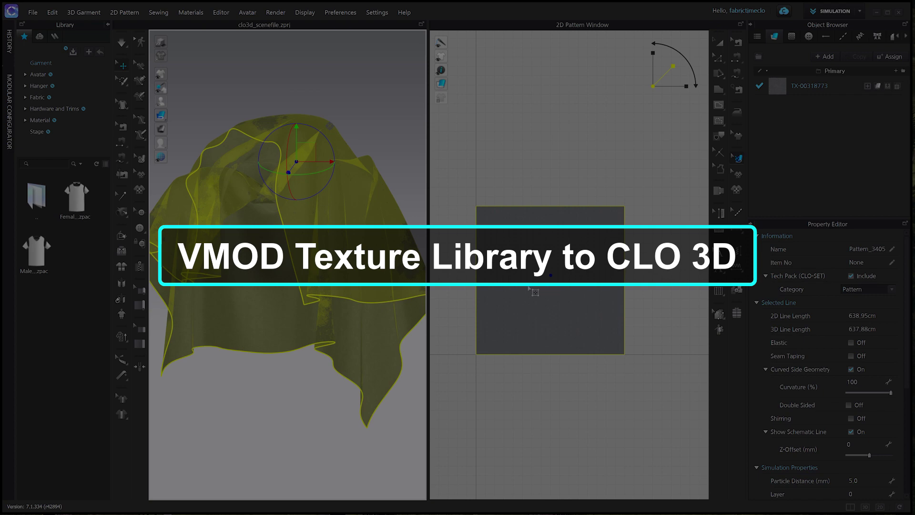
pyautogui.click(802, 139)
pyautogui.click(861, 290)
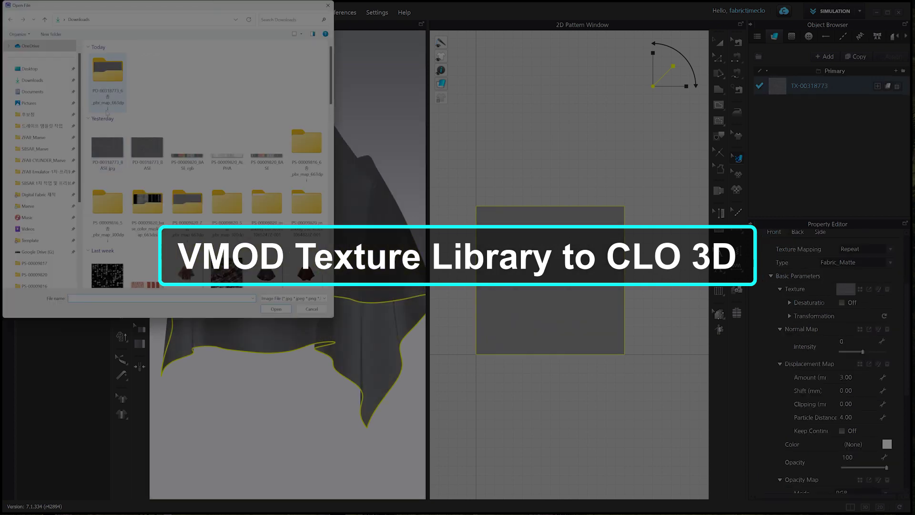
pyautogui.click(121, 174)
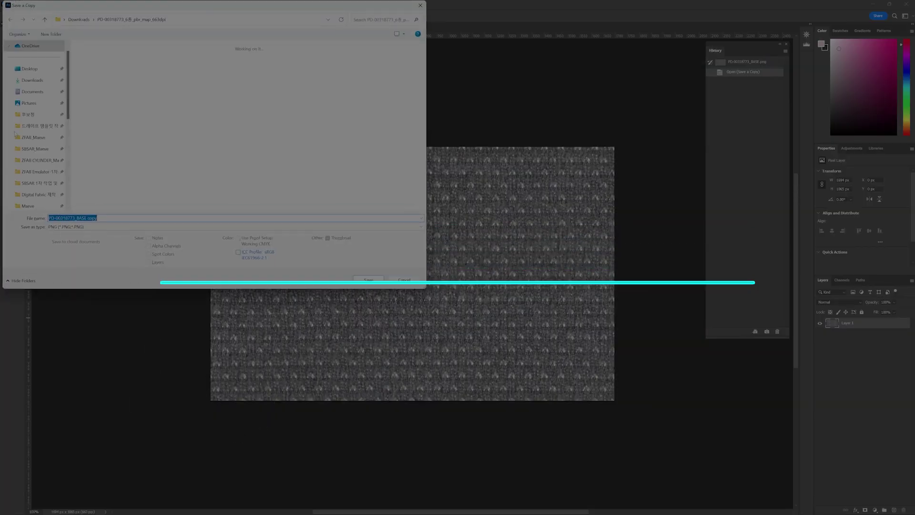
# Step: Save a JPEG copy of the BASE map
pyautogui.click(233, 226)
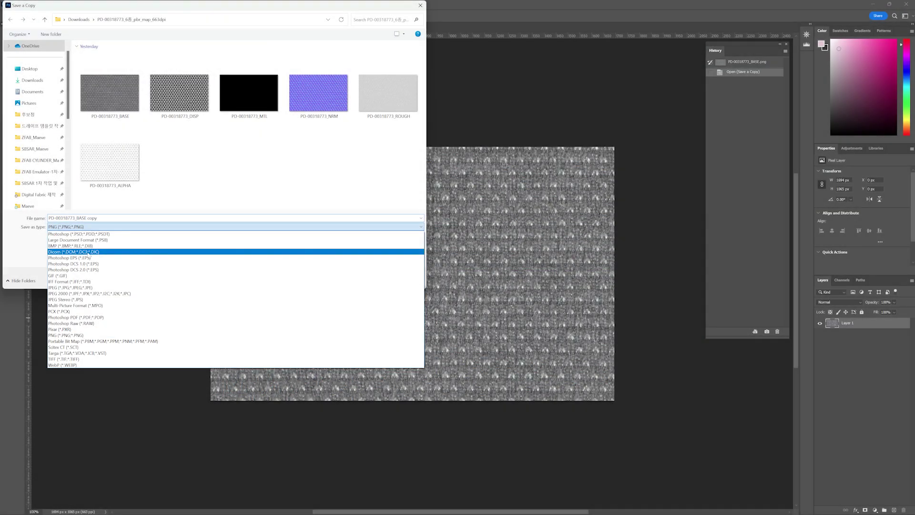
pyautogui.click(205, 251)
pyautogui.click(369, 280)
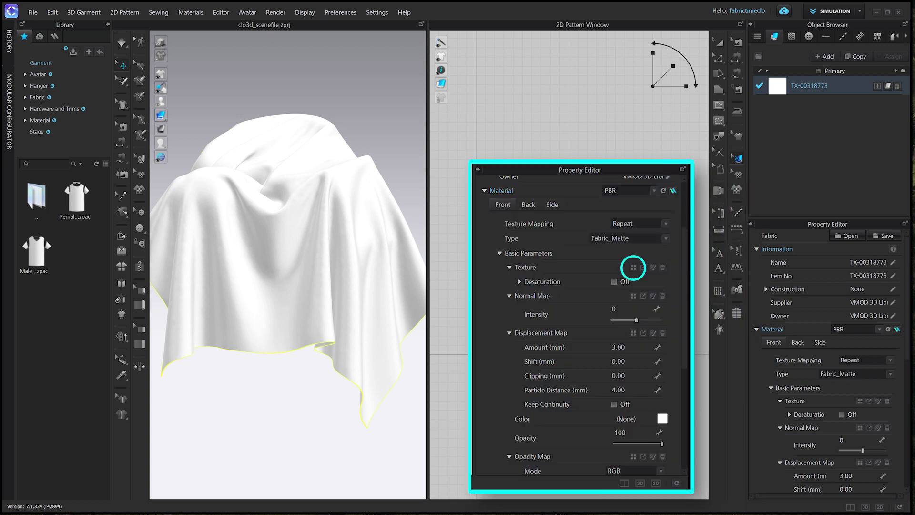
# Step: Apply PD-00318773_BASE as the fabric texture and orbit around the drape to inspect it
pyautogui.click(860, 401)
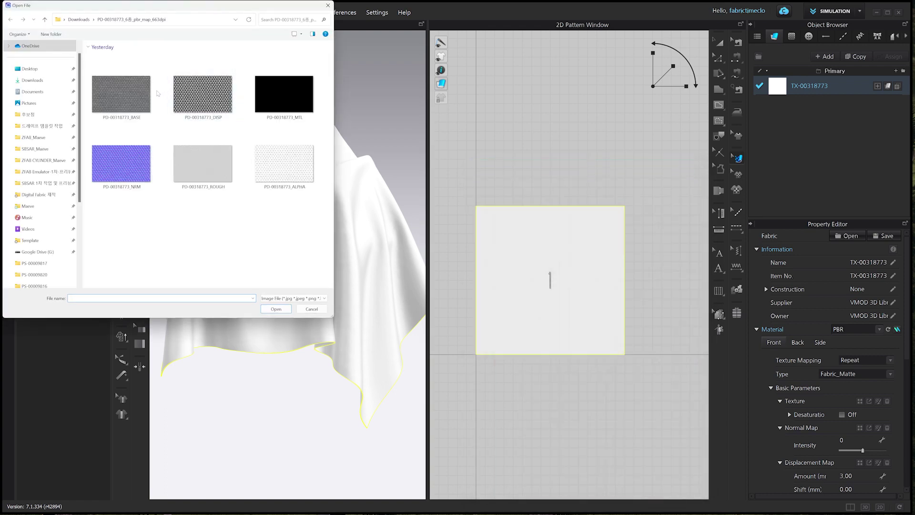
pyautogui.doubleClick(146, 94)
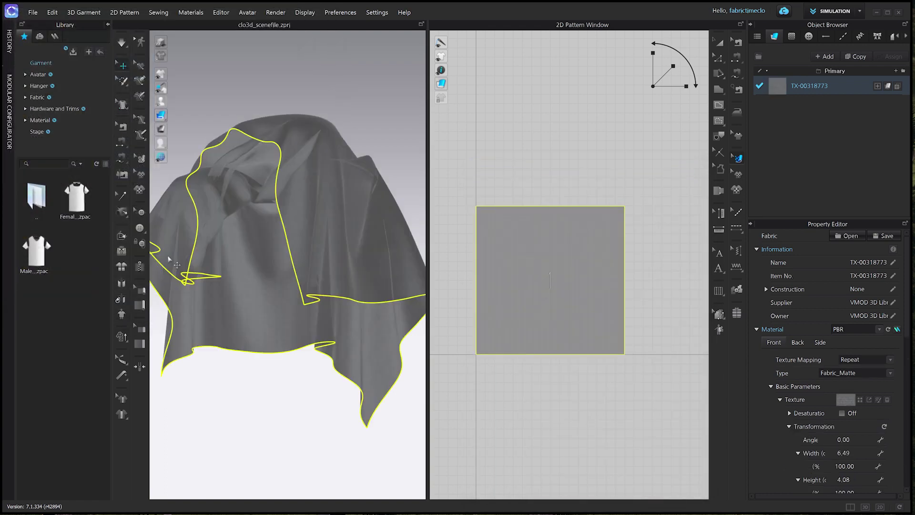
pyautogui.press('Escape')
pyautogui.moveTo(362, 244)
pyautogui.mouseDown(button='right')
pyautogui.moveTo(337, 239)
pyautogui.moveTo(374, 243)
pyautogui.mouseUp(button='right')
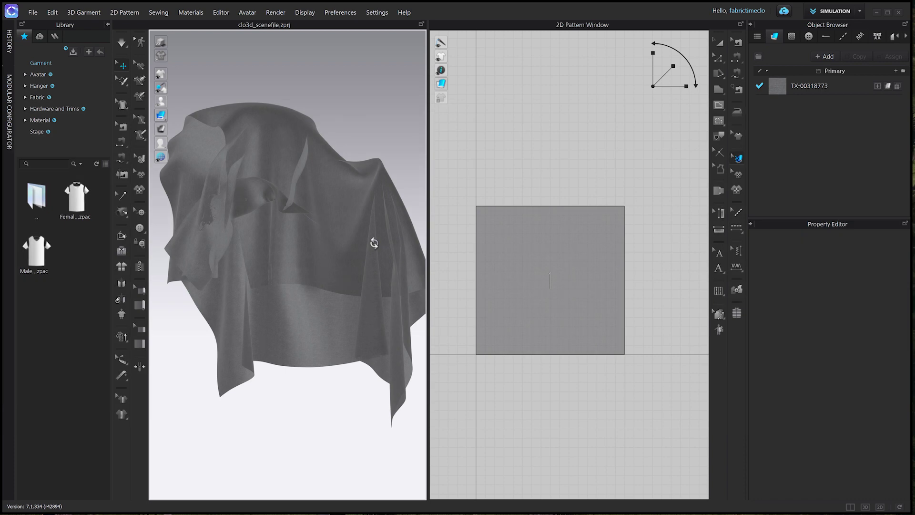
pyautogui.moveTo(370, 249); pyautogui.dragTo(286, 269, button='right')
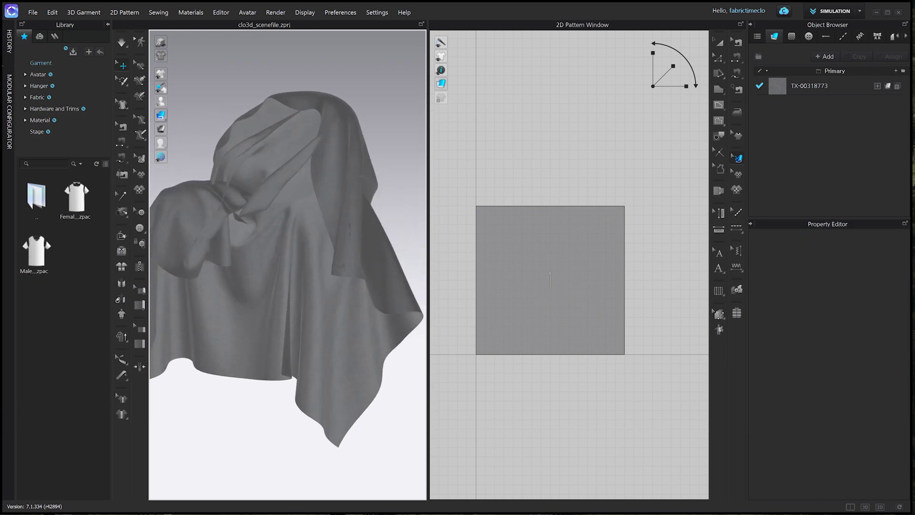
# Step: Open the PD-00318773_BASE image in Photoshop from fabric TX-00318773's texture picker
pyautogui.click(550, 281)
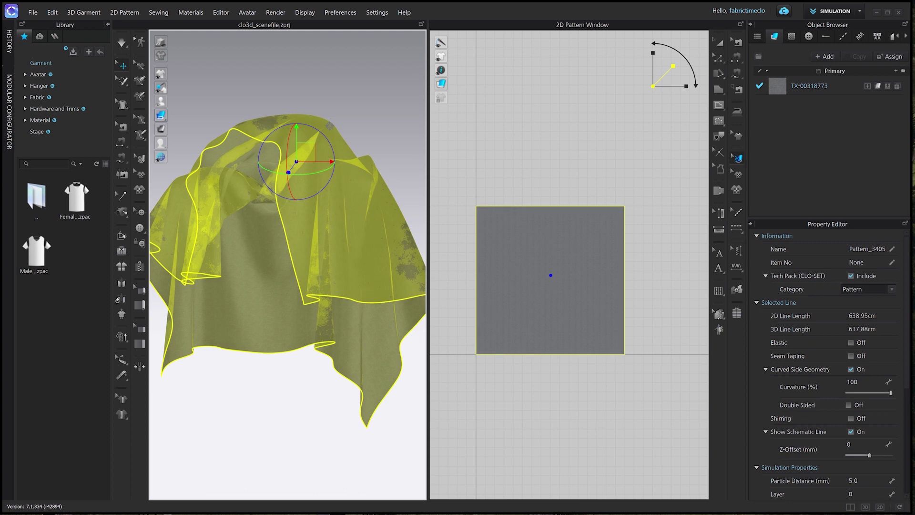
pyautogui.click(810, 86)
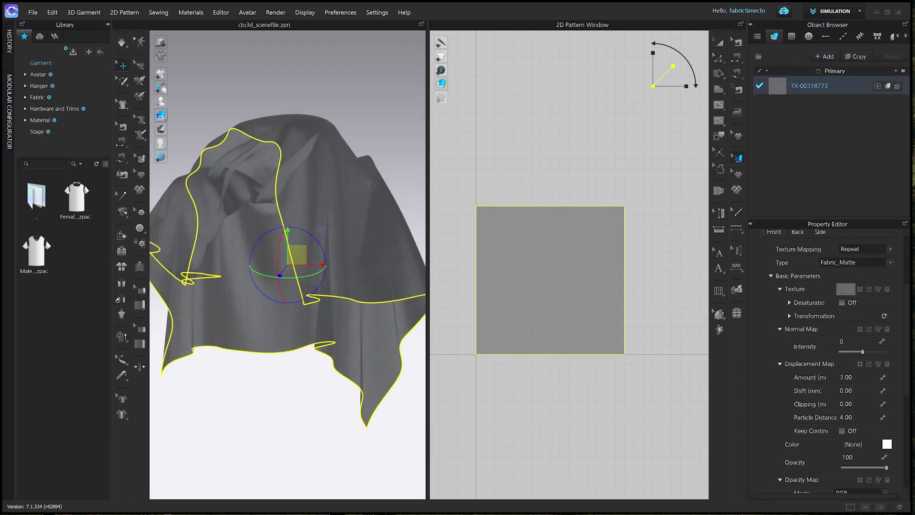
pyautogui.click(860, 289)
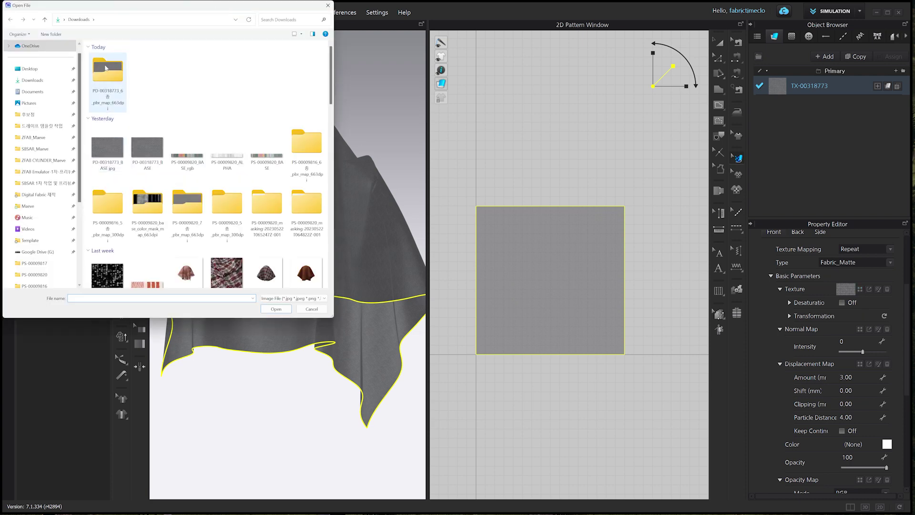
pyautogui.click(130, 171)
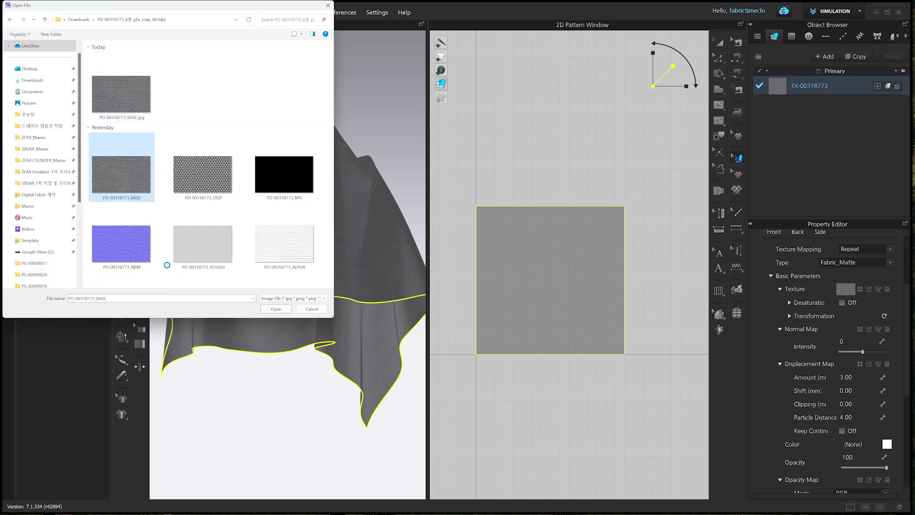
pyautogui.rightClick(131, 171)
pyautogui.moveTo(213, 402)
pyautogui.click(241, 412)
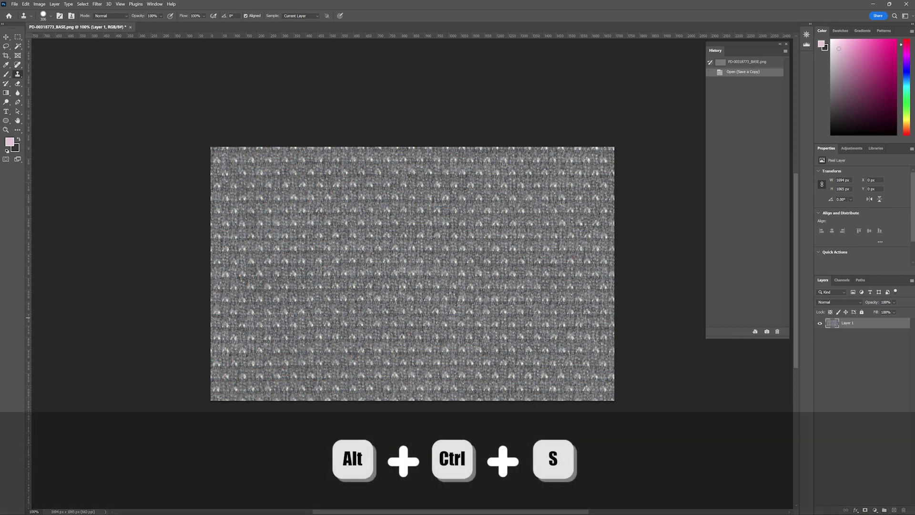
# Step: Save the BASE map as a JPEG, replacing the existing PD-00318773_BASE.jpg
pyautogui.hotkey('ctrl', 'alt', 's')
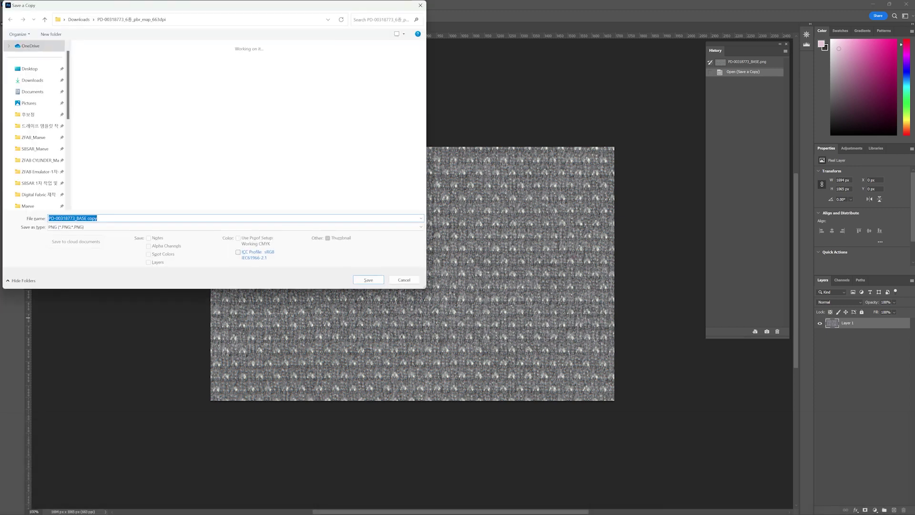
pyautogui.click(88, 227)
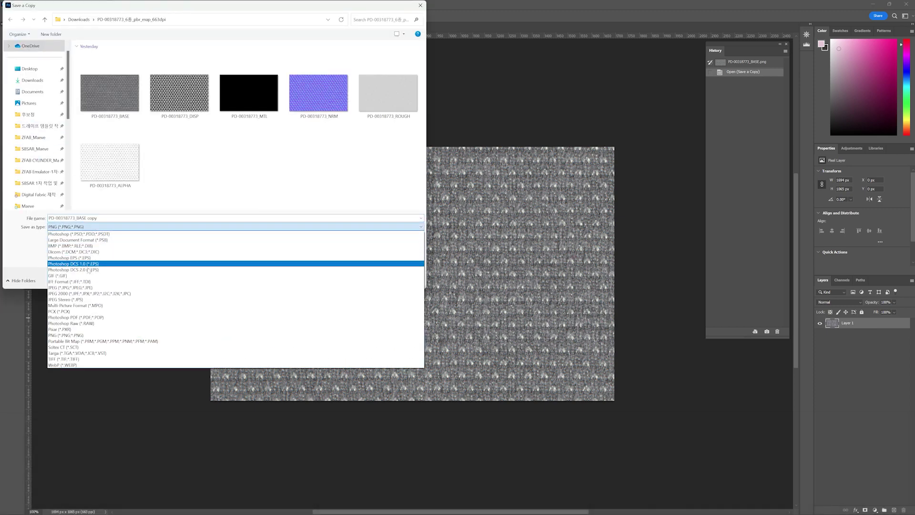
pyautogui.click(89, 288)
pyautogui.doubleClick(109, 71)
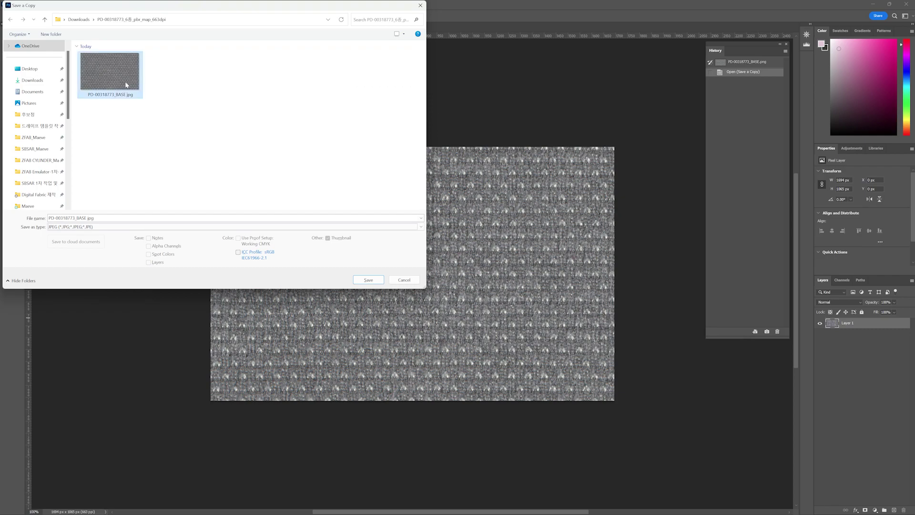
pyautogui.click(473, 262)
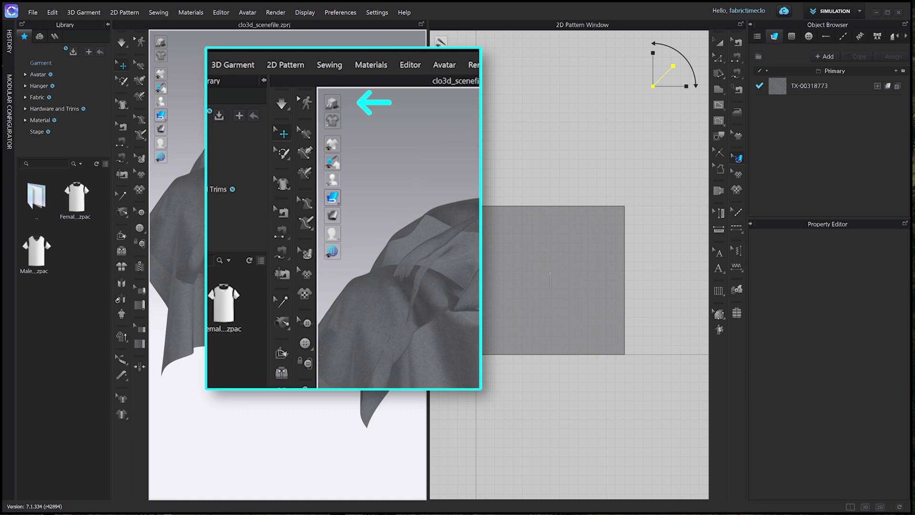
# Step: Turn on Textured Surface display so the drape's woven texture appears shaded
pyautogui.click(161, 43)
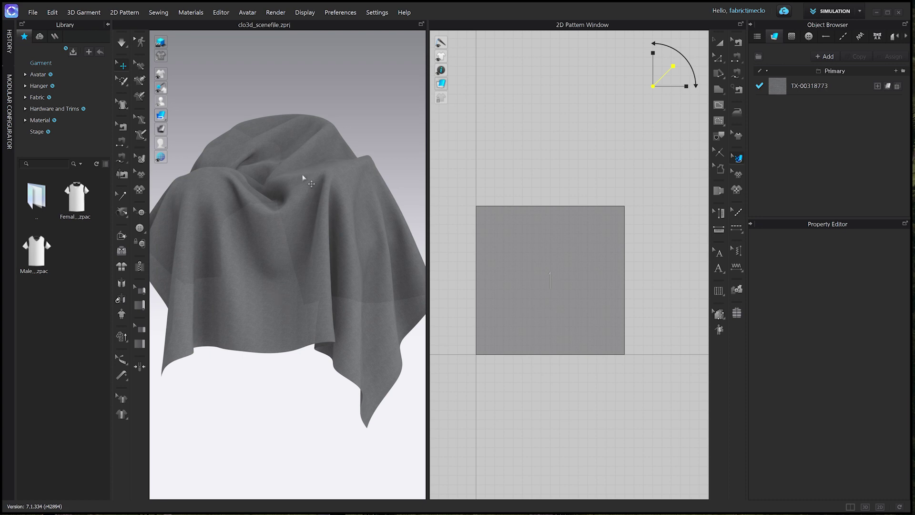
pyautogui.click(265, 224)
pyautogui.click(277, 432)
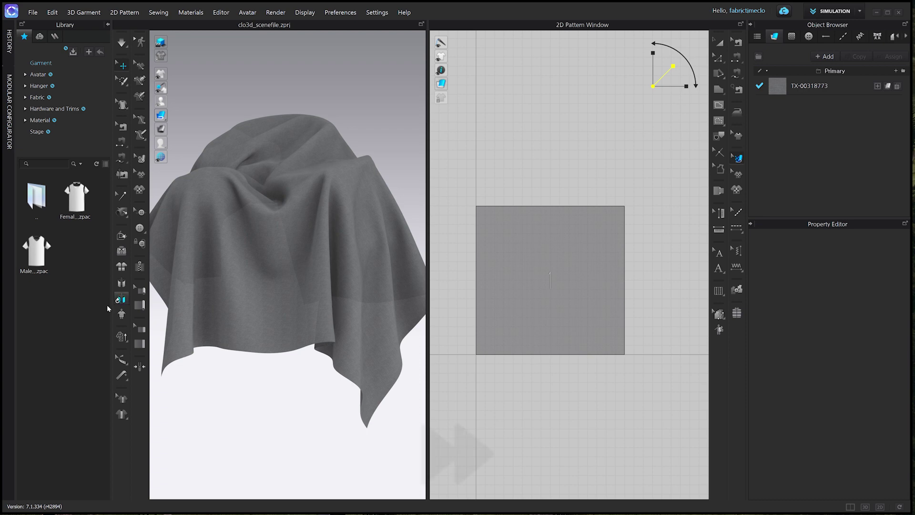
# Step: Load PD-00318773 NRM as normal map, ALPHA as opacity map and DISP as displacement map
pyautogui.click(809, 85)
pyautogui.click(869, 329)
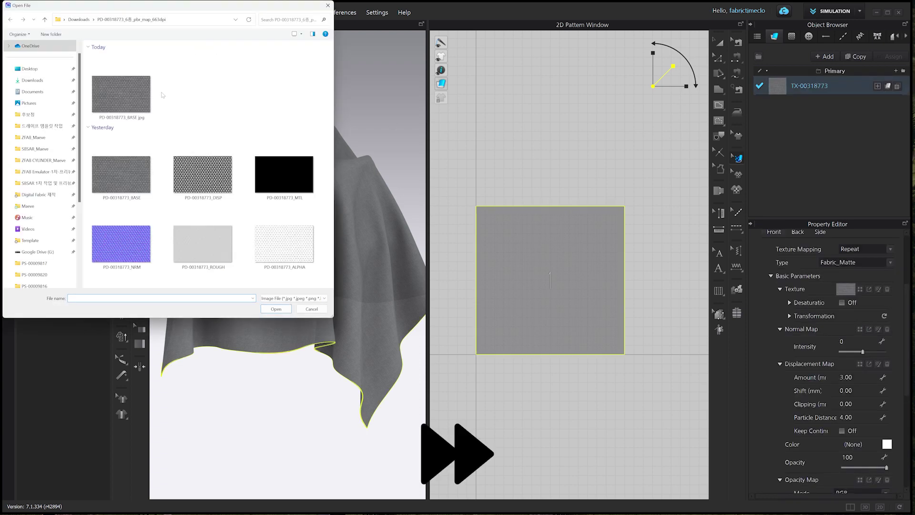
pyautogui.doubleClick(121, 172)
pyautogui.scroll(-5, 880, 385)
pyautogui.click(869, 370)
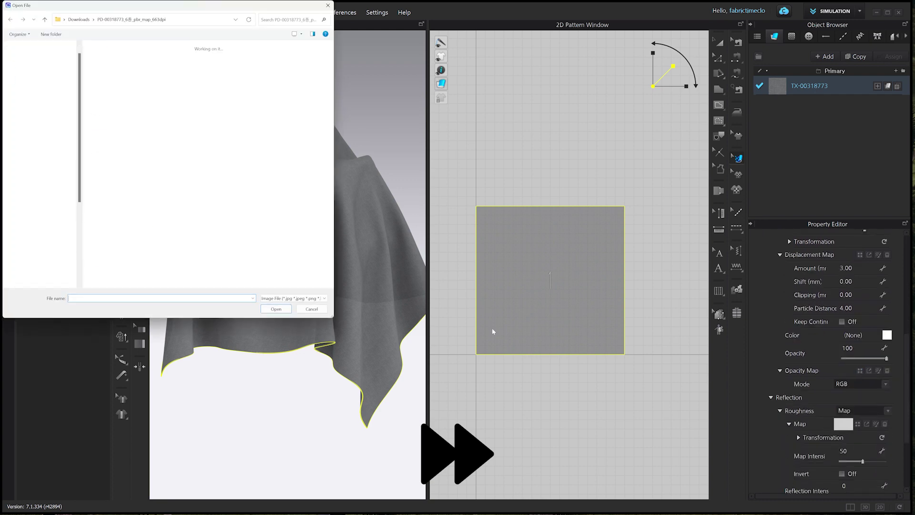
pyautogui.doubleClick(284, 244)
pyautogui.click(869, 255)
pyautogui.doubleClick(198, 183)
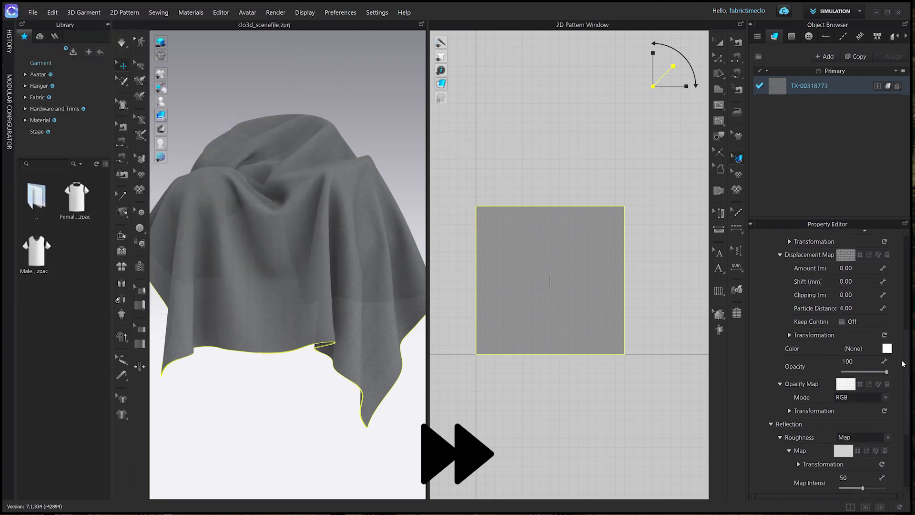
pyautogui.scroll(-4, 866, 419)
pyautogui.scroll(10, 867, 288)
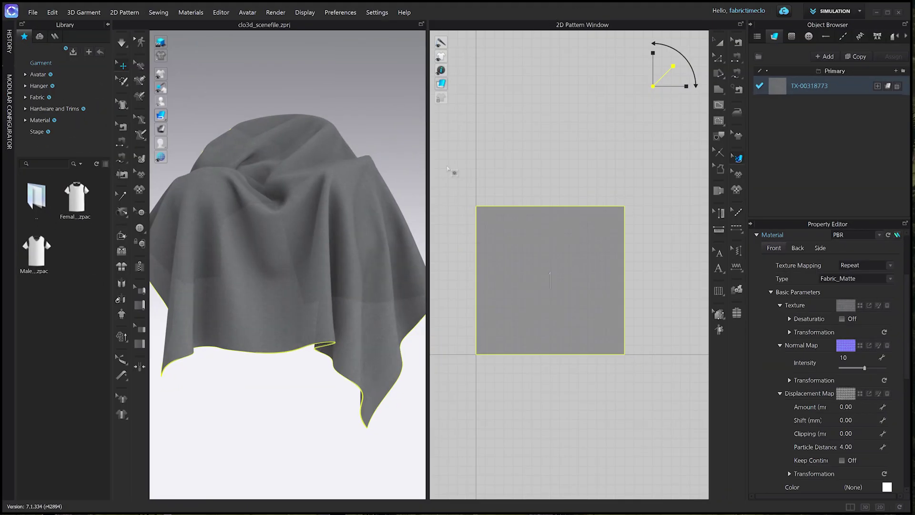
# Step: Scale the pattern's texture to 400% width in 2D Edit Texture, then view its transformation values
pyautogui.press('t')
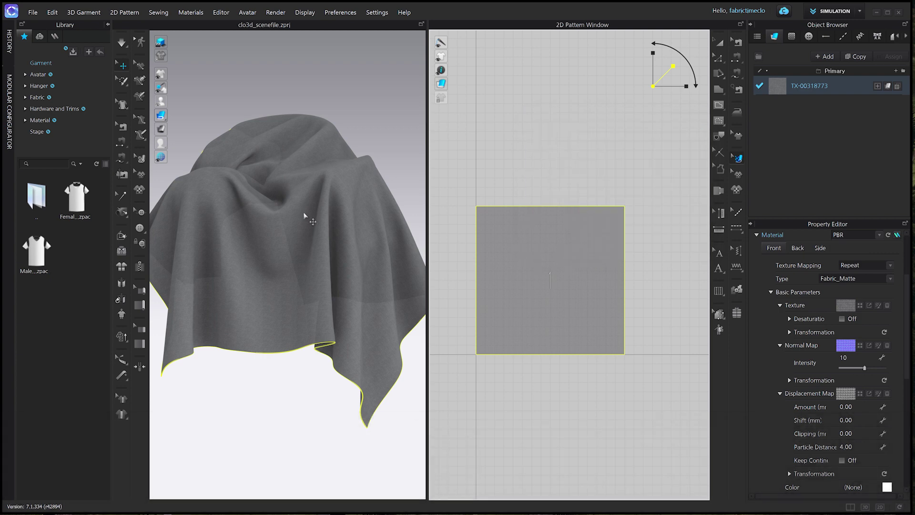
pyautogui.click(559, 231)
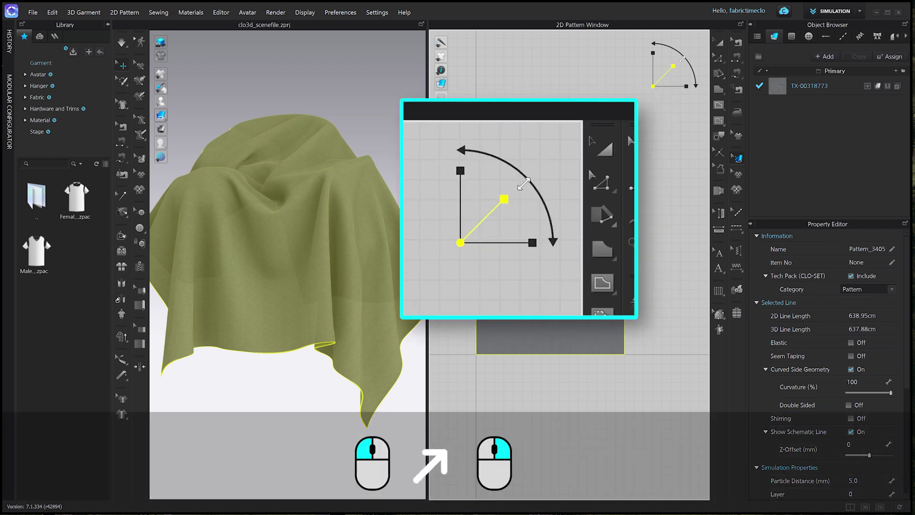
pyautogui.click(684, 58)
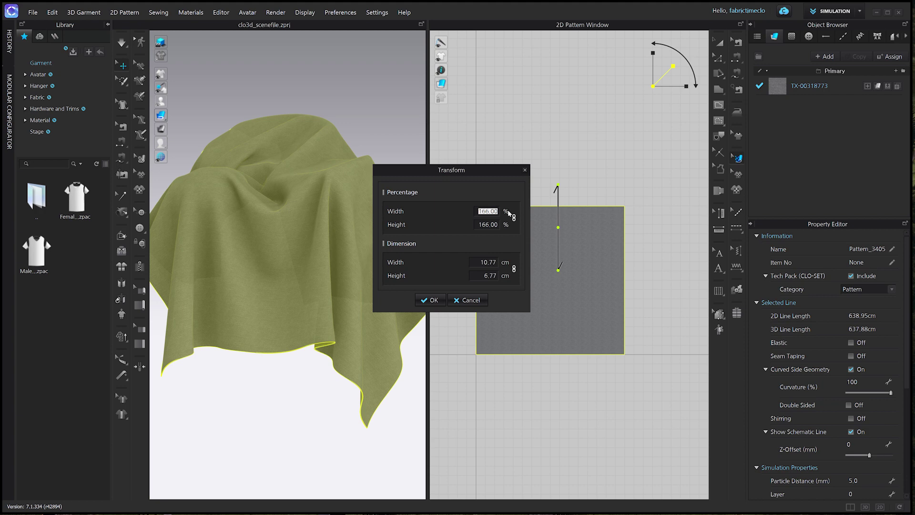
pyautogui.write('400')
pyautogui.click(431, 300)
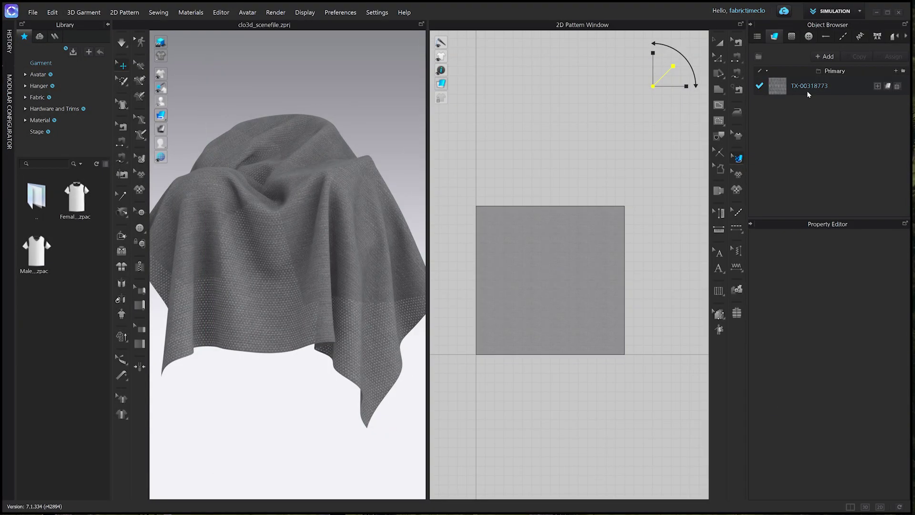
pyautogui.click(809, 88)
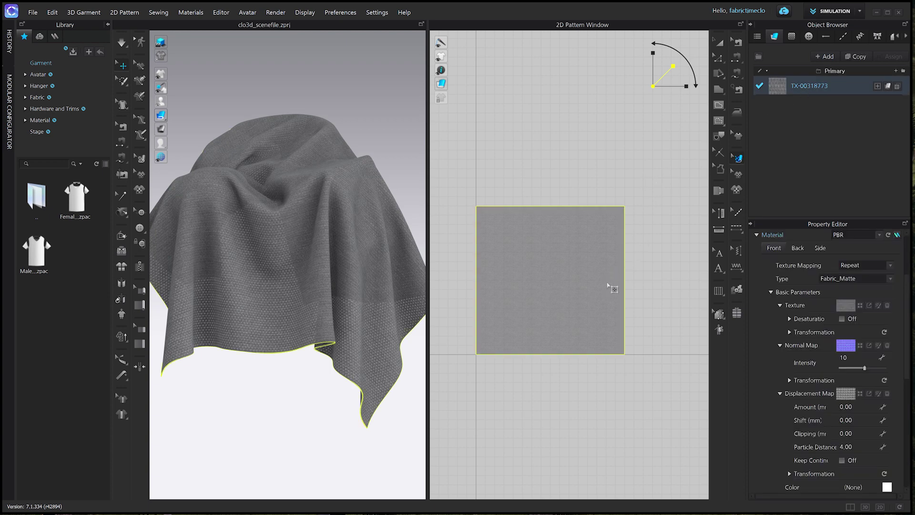
pyautogui.click(789, 380)
# Step: Review the texture transformation at 441.42%, 28.63 by 18.00, then bring up the Render menu
pyautogui.scroll(-5, 905, 318)
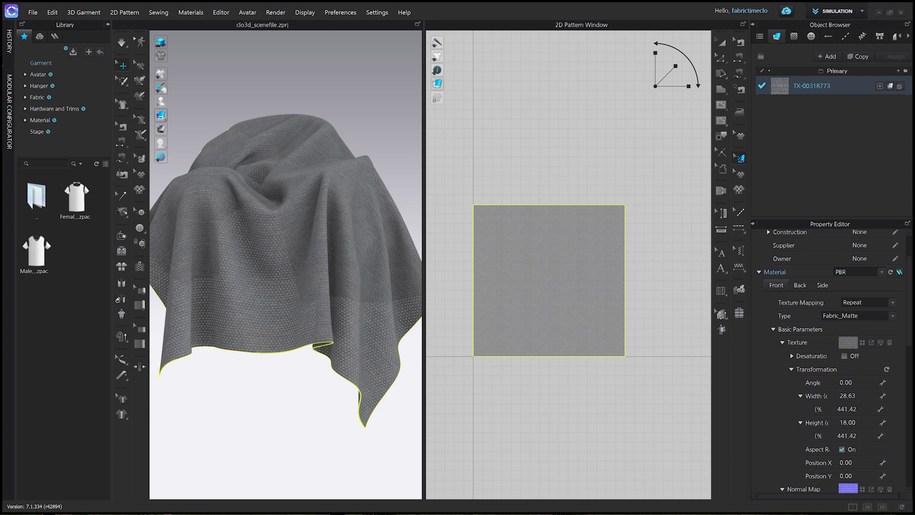
pyautogui.click(276, 13)
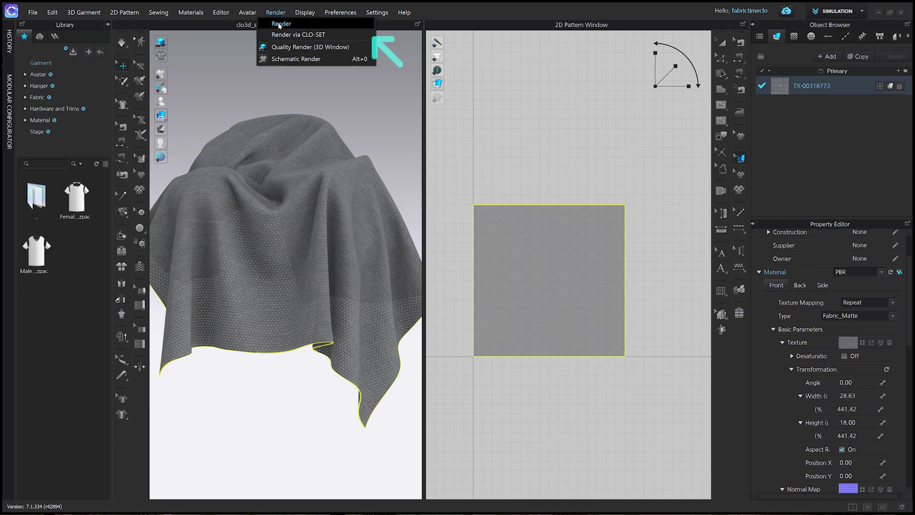
# Step: Open the Render window, switch to a single-view layout and bring Render to the front
pyautogui.click(281, 24)
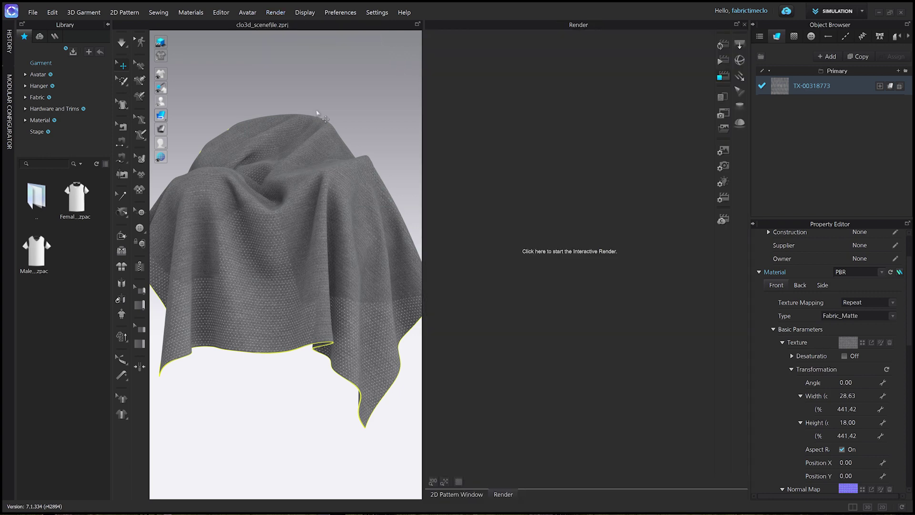
pyautogui.click(882, 507)
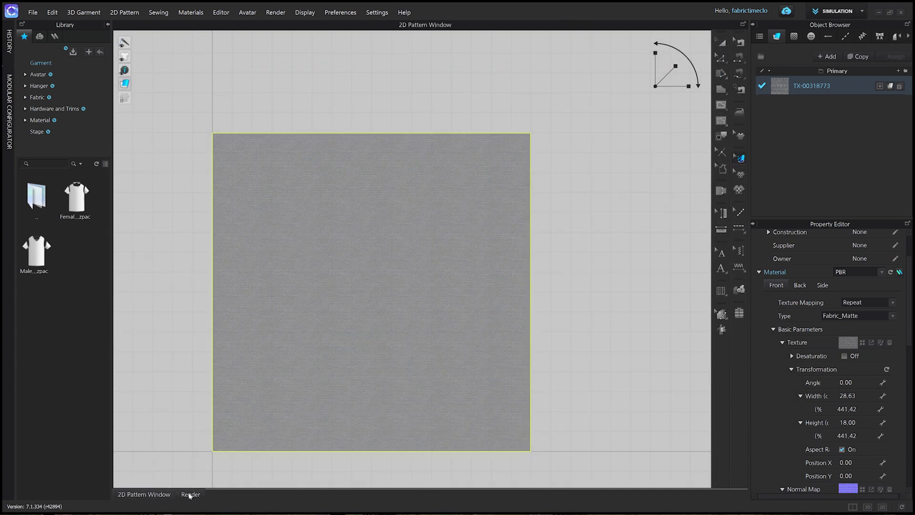
pyautogui.click(189, 495)
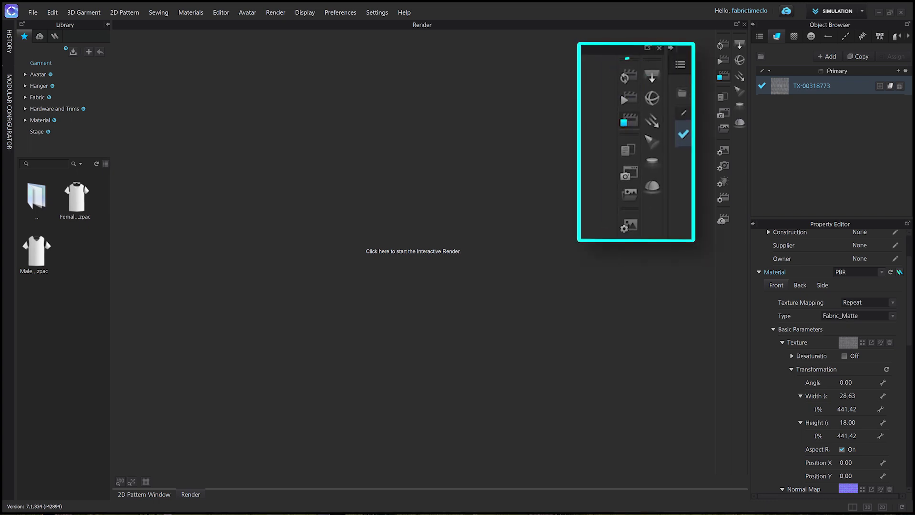
# Step: Start the interactive render at 960 × 1280 and review its image output and lighting settings
pyautogui.click(724, 45)
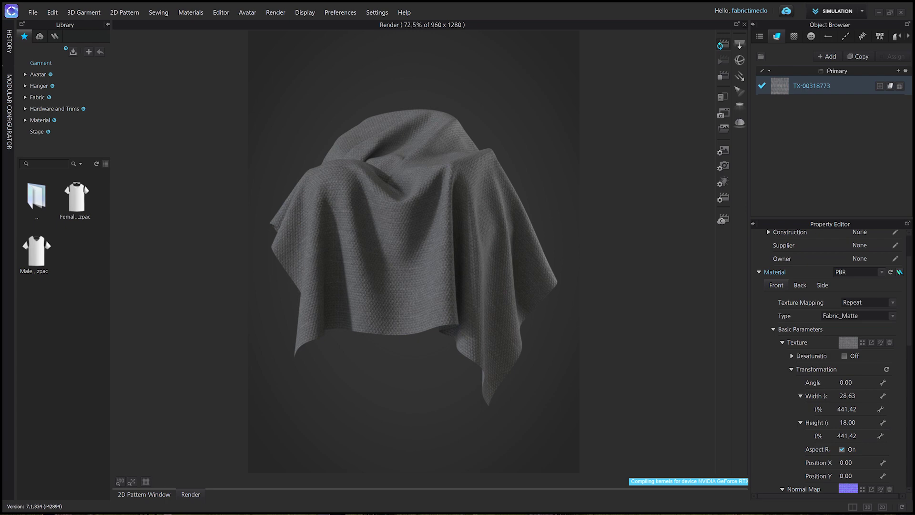
pyautogui.click(723, 182)
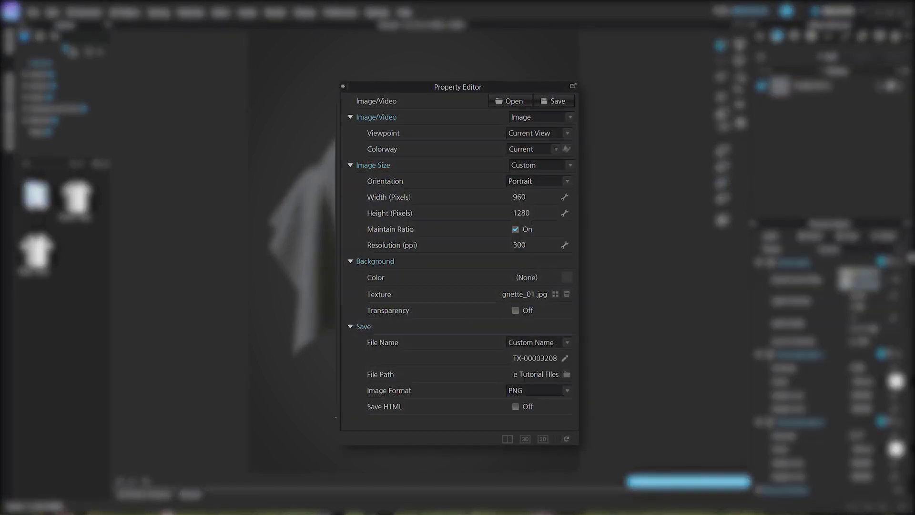
pyautogui.scroll(-1, 834, 333)
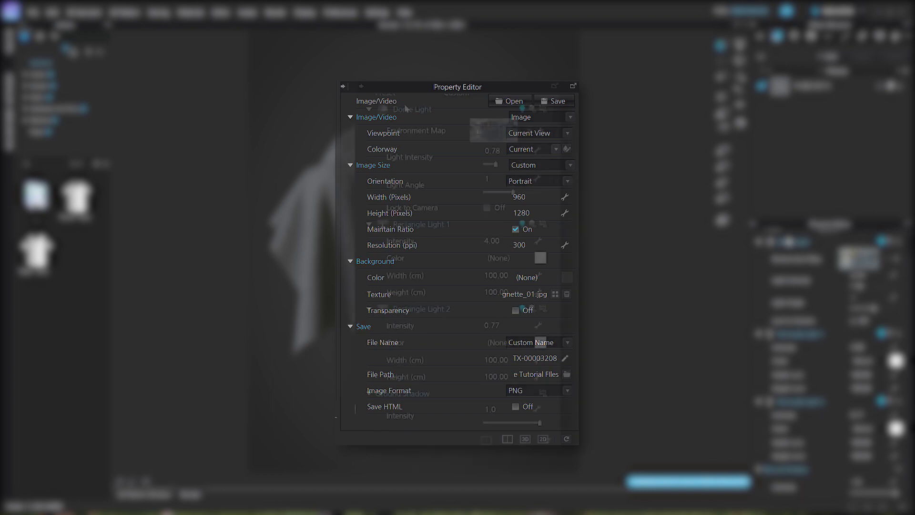
pyautogui.click(723, 198)
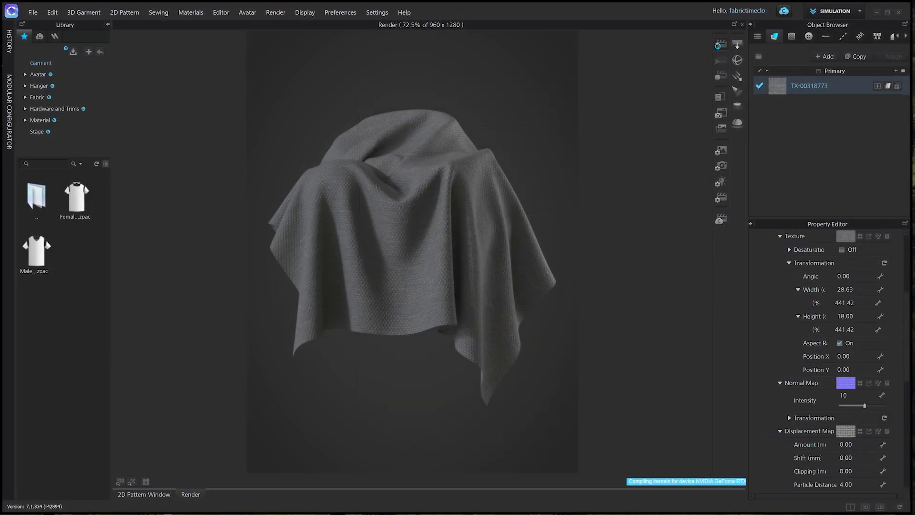
# Step: Set normal map intensity to 0 and displacement amount to 1.34, then raise normal intensity to 20
pyautogui.doubleClick(850, 395)
pyautogui.write('0')
pyautogui.press('Return')
pyautogui.doubleClick(846, 445)
pyautogui.write('1.34')
pyautogui.press('Return')
pyautogui.scroll(-5, 846, 444)
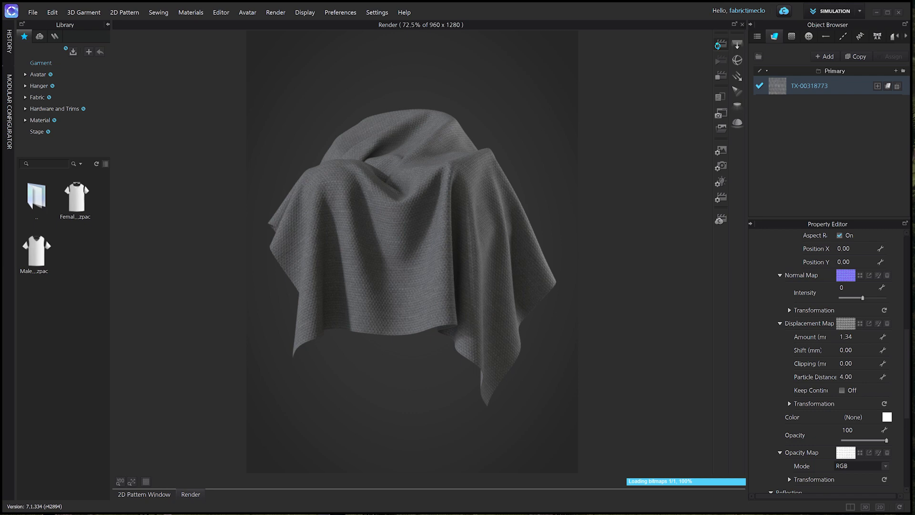
pyautogui.moveTo(862, 298); pyautogui.dragTo(866, 298)
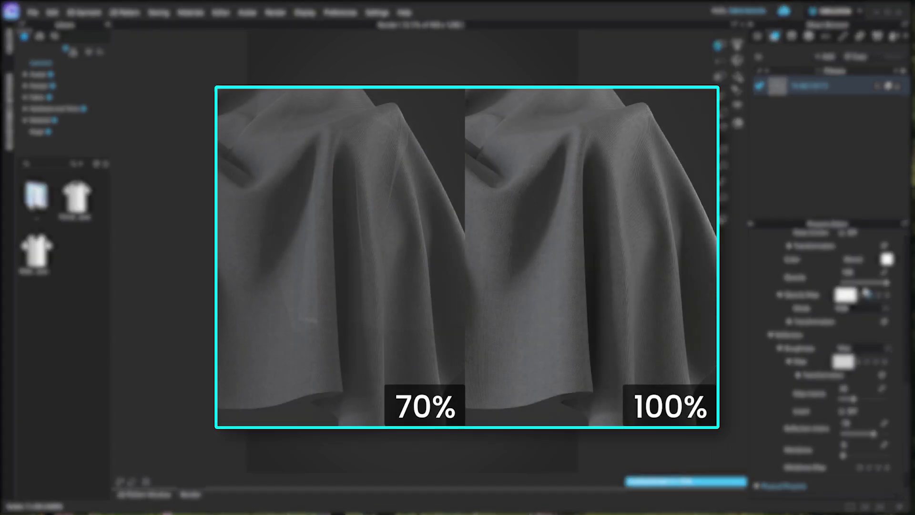
pyautogui.click(873, 284)
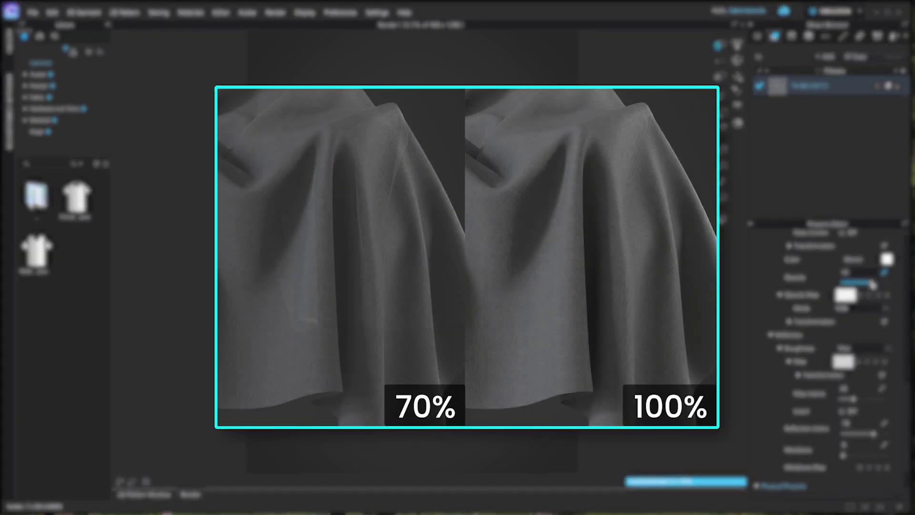
pyautogui.moveTo(872, 284); pyautogui.dragTo(858, 285)
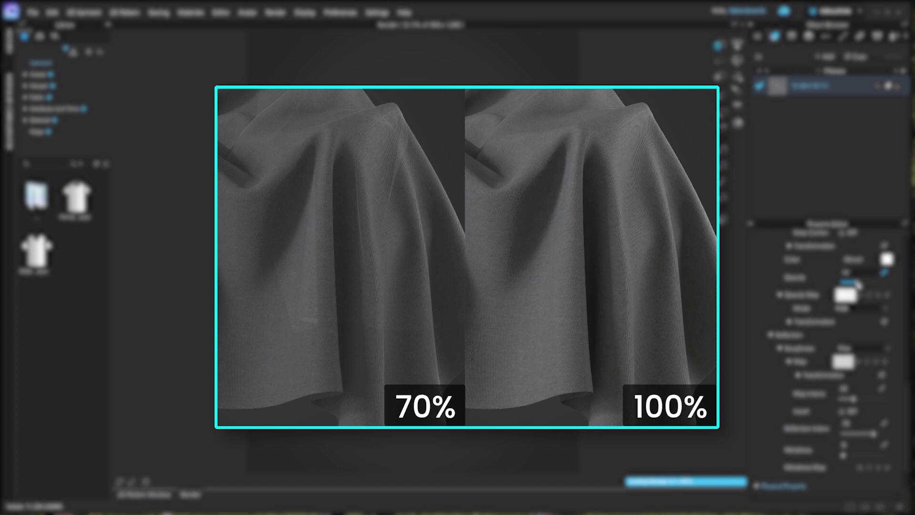